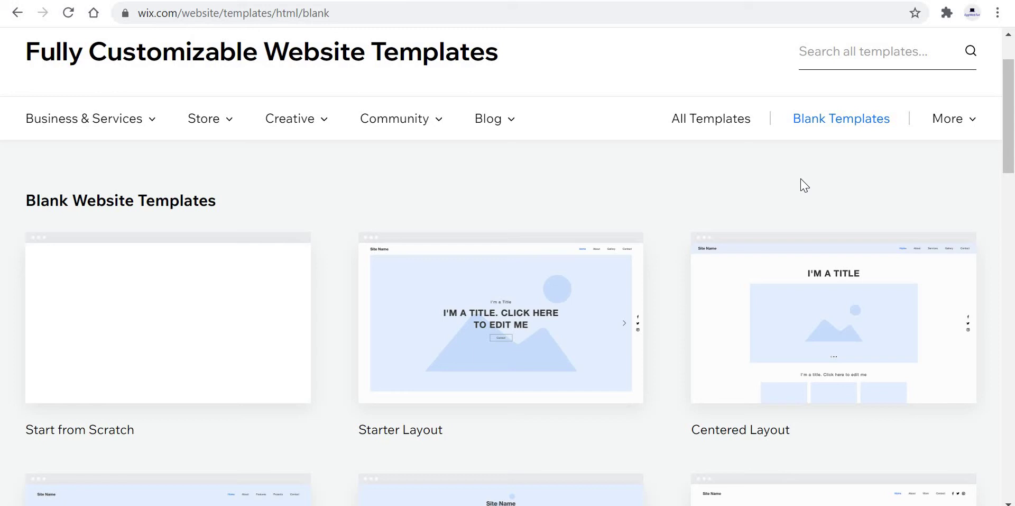
Open the Start from Scratch template from the blank website templates for editing
left_click(746, 132)
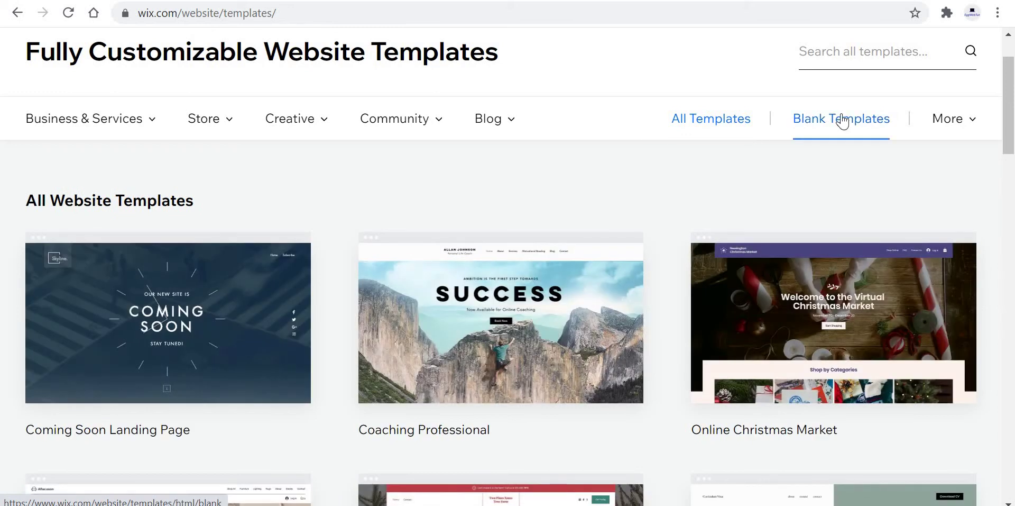
left_click(843, 121)
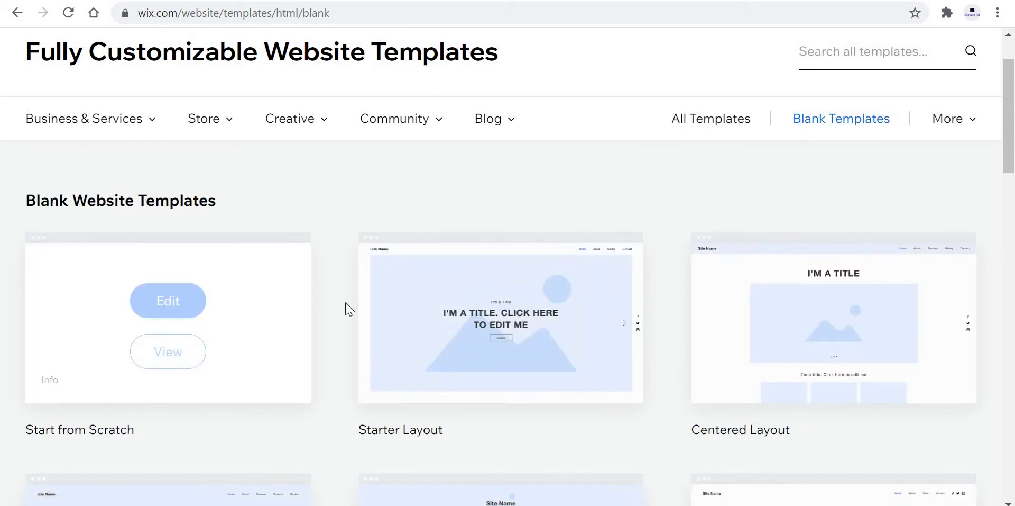
mouse_move(192, 334)
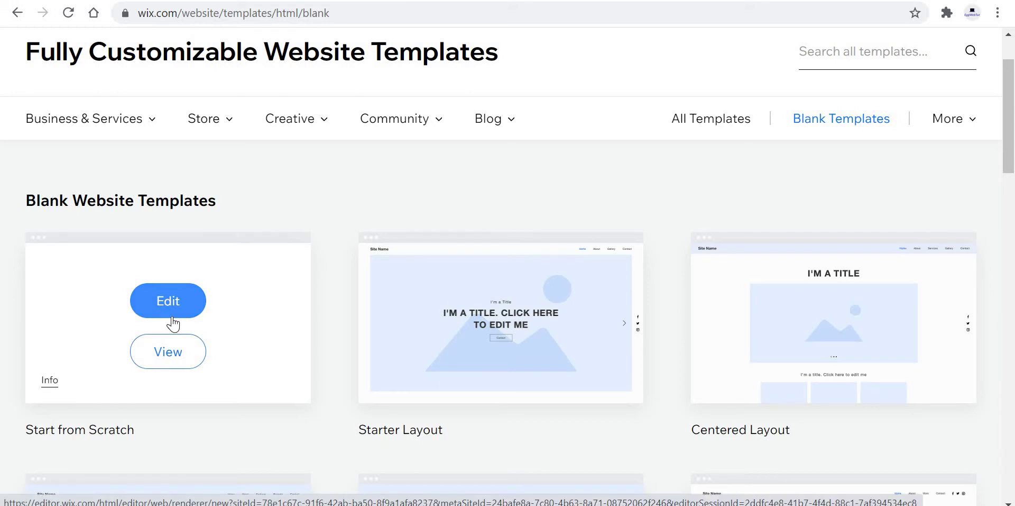
left_click(170, 316)
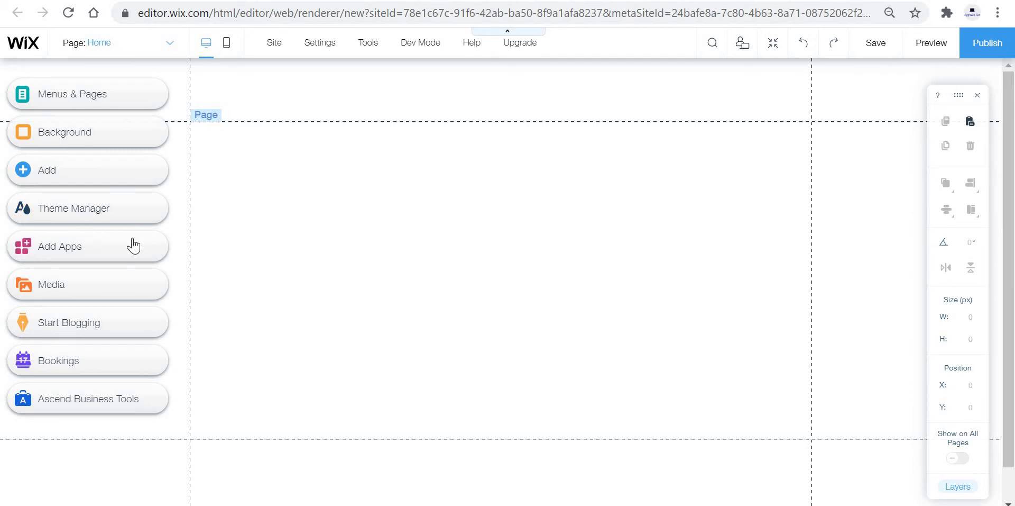
Open the Wix App Market in the editor and save the site
left_click(96, 176)
left_click(74, 171)
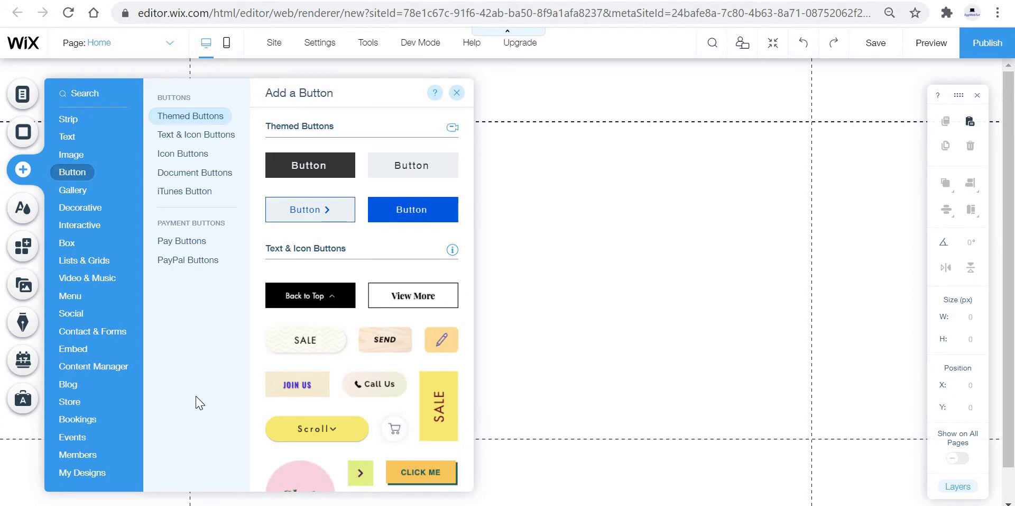
left_click(23, 245)
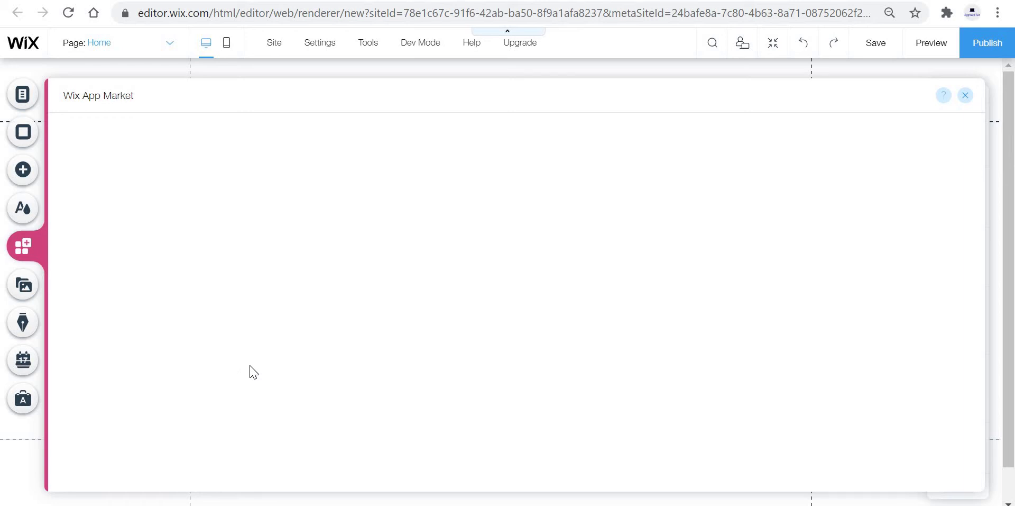
key("ctrl+s")
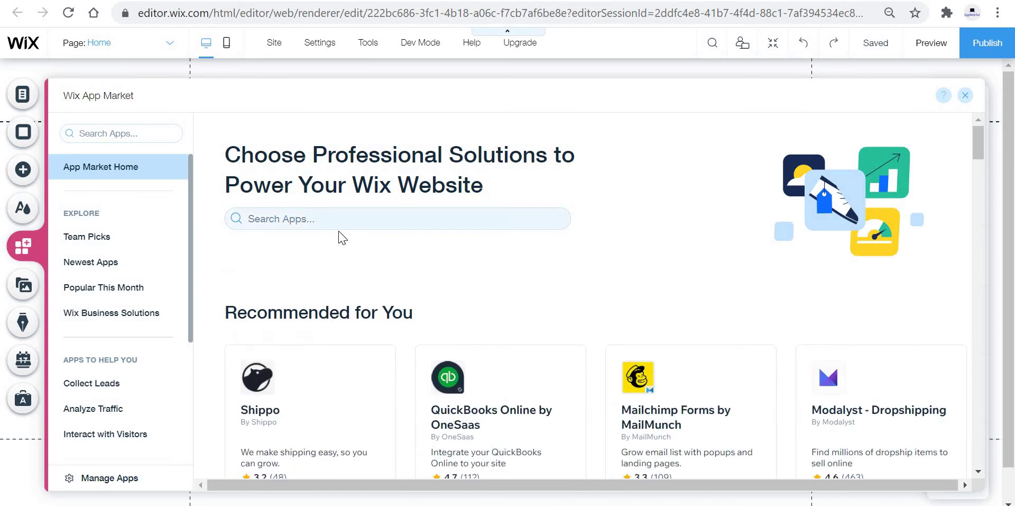
Search the App Market for "ONLIN" and add the Wix Stores app to the site
left_click(359, 227)
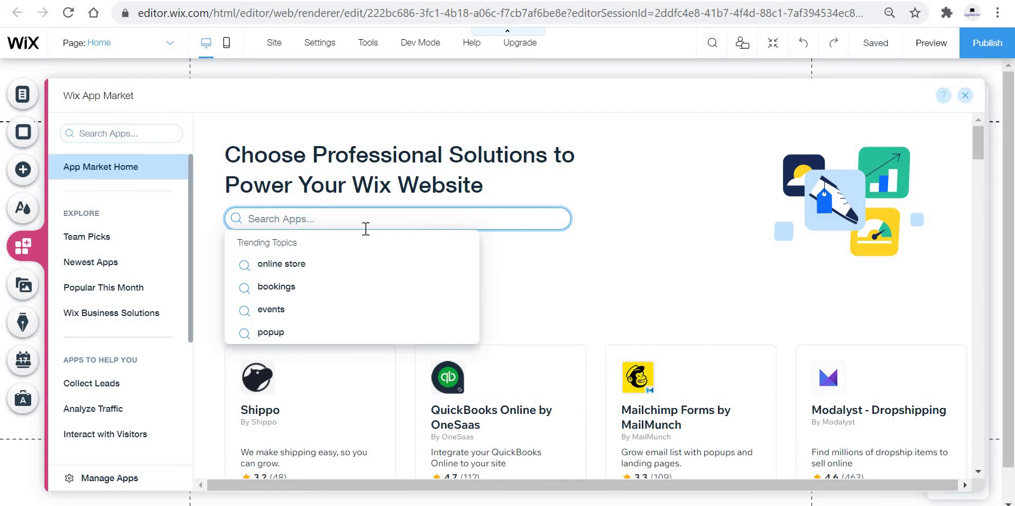
type("oNLIN")
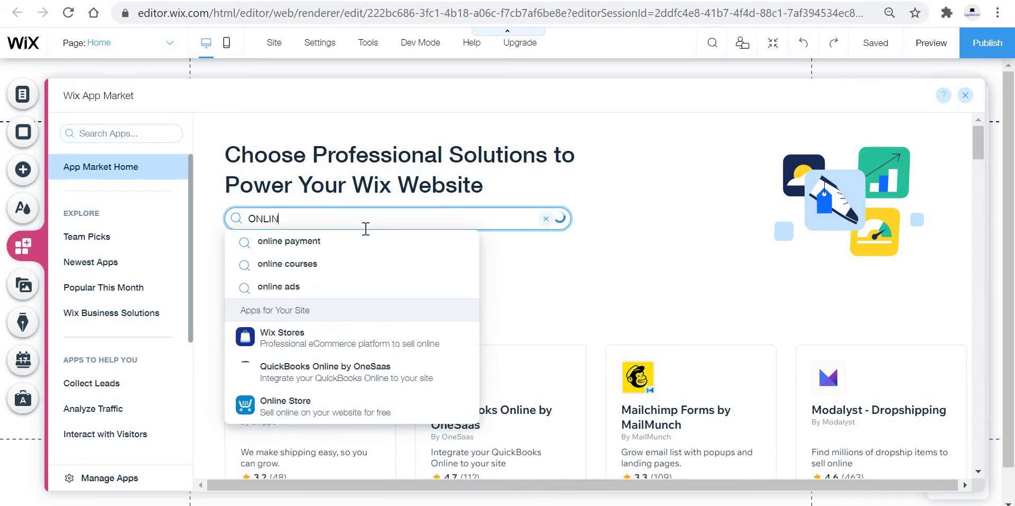
left_click(359, 344)
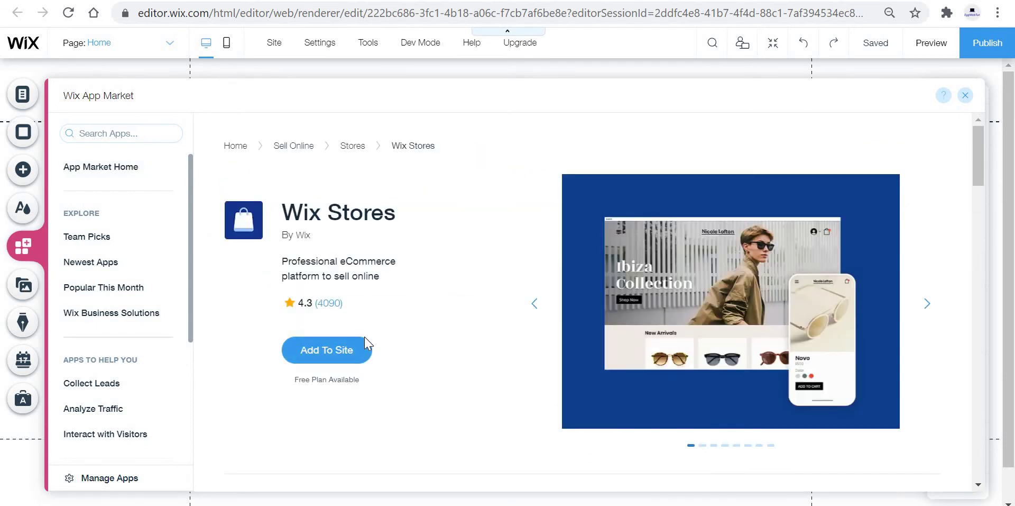
left_click(326, 352)
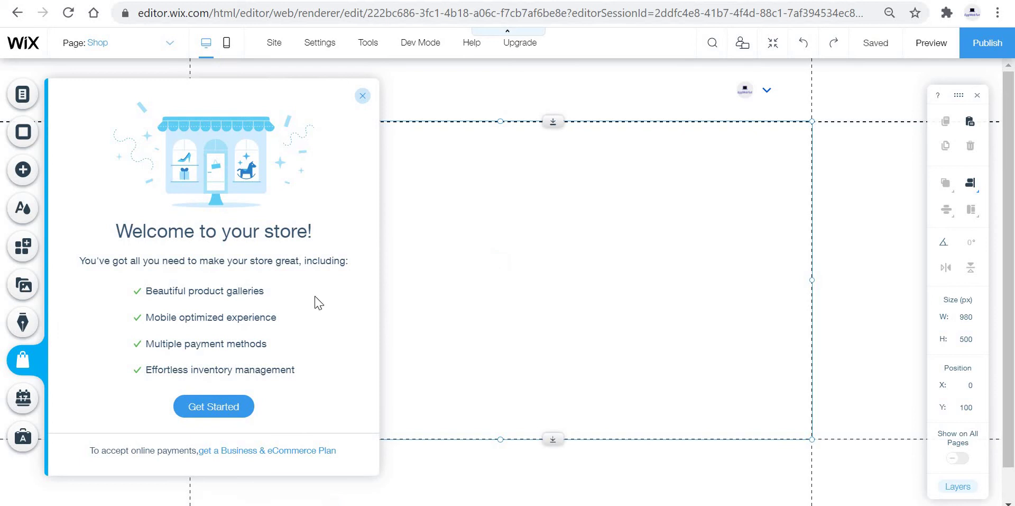
Dismiss the store welcome, open the store's product management and delete the black boots sample product
left_click(362, 97)
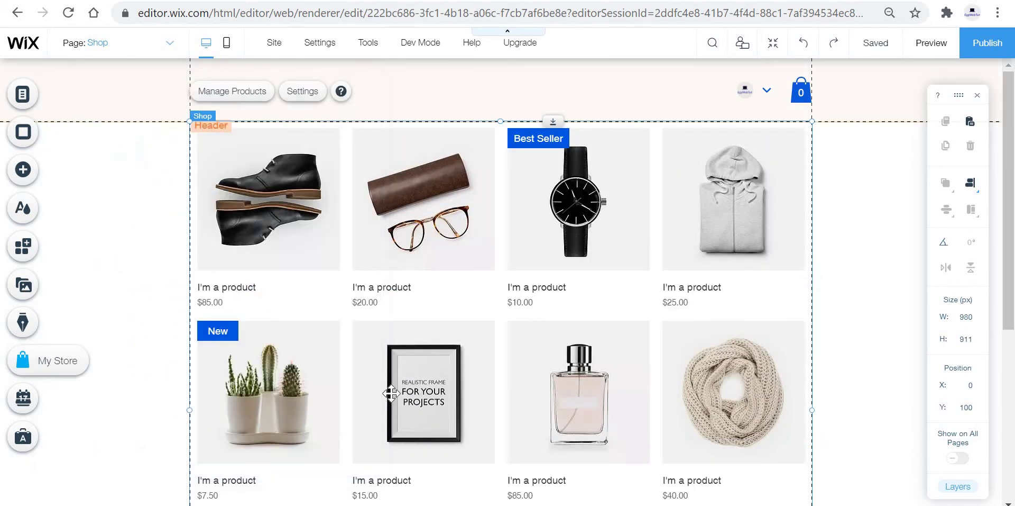
left_click(259, 95)
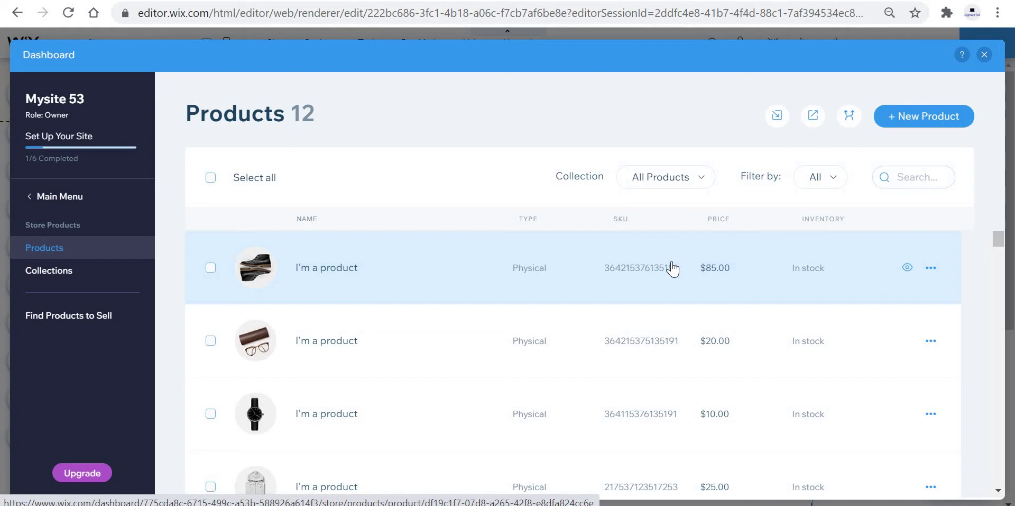
left_click(932, 268)
left_click(875, 278)
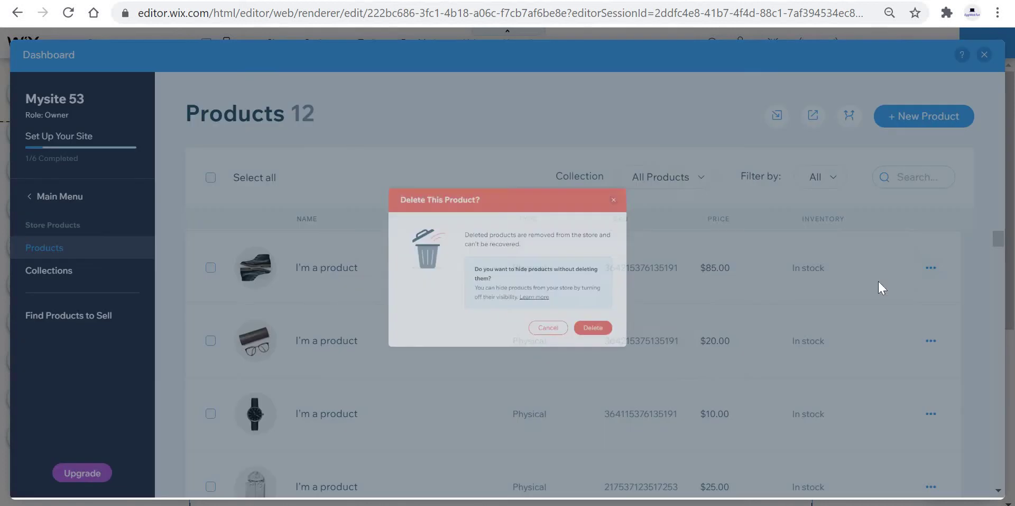
left_click(652, 363)
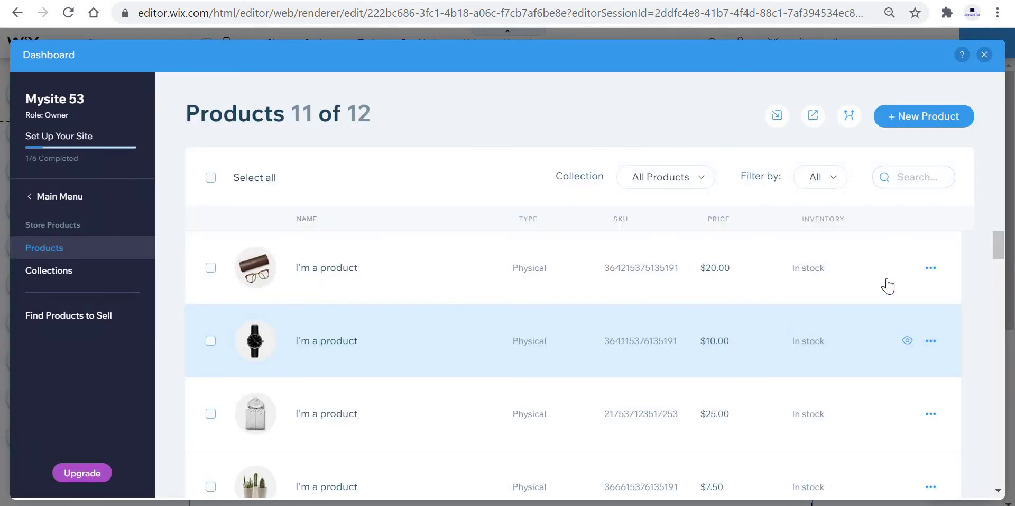
Delete the sample product with the eyeglasses and brown case from the product list
left_click(933, 269)
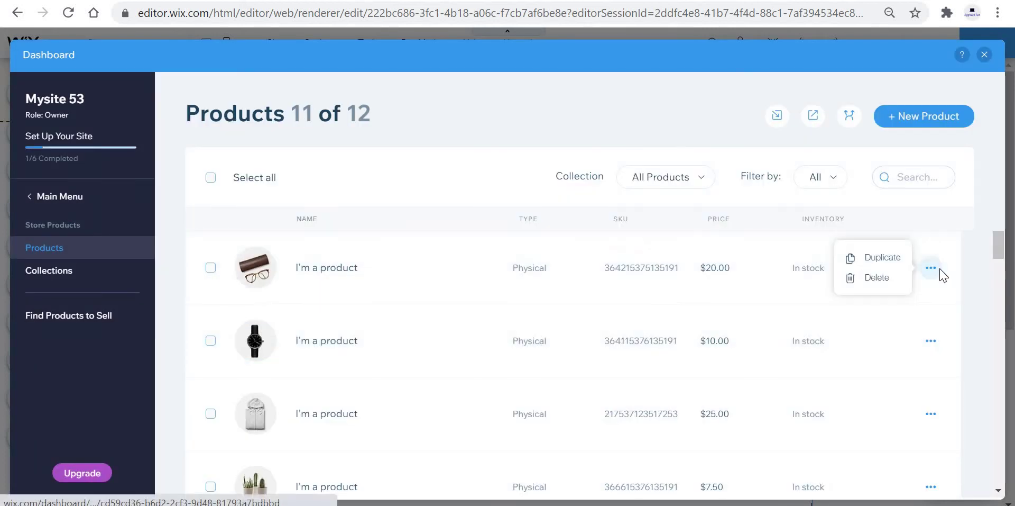
left_click(880, 285)
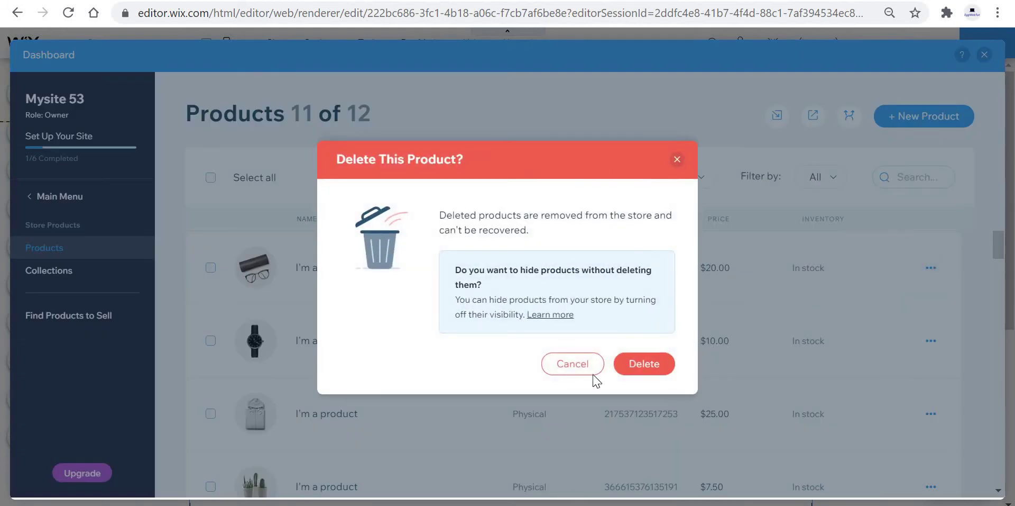
left_click(653, 363)
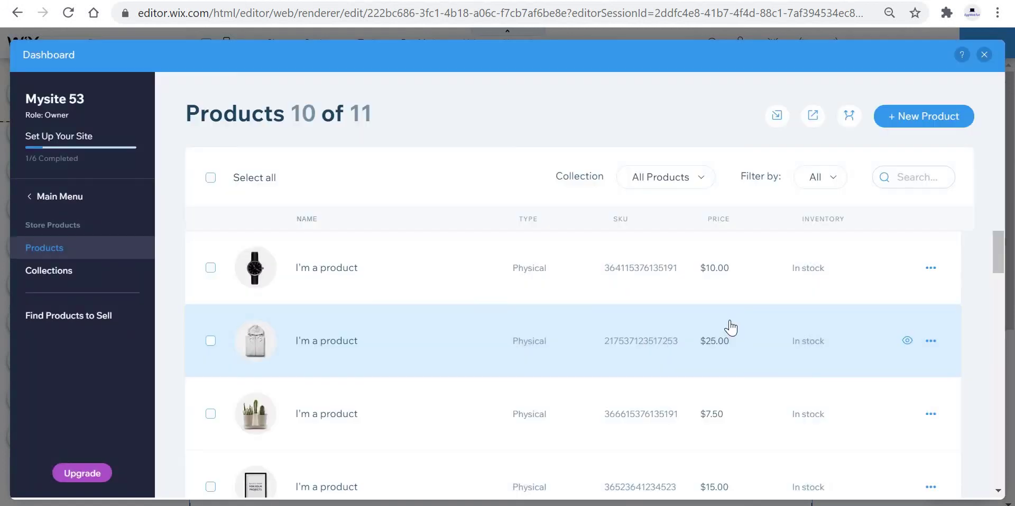
Delete the black wristwatch sample product from its product page, discarding any unsaved changes
left_click(879, 281)
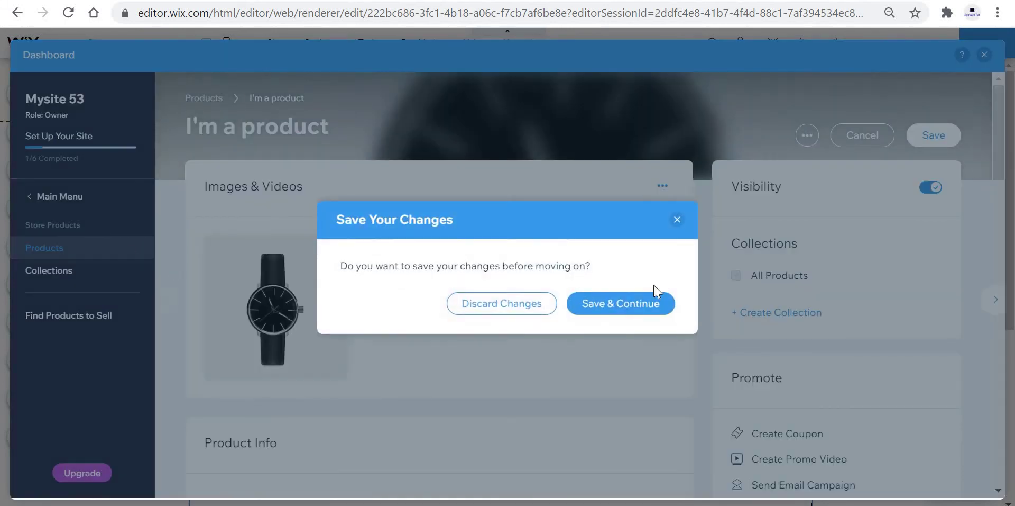
left_click(505, 310)
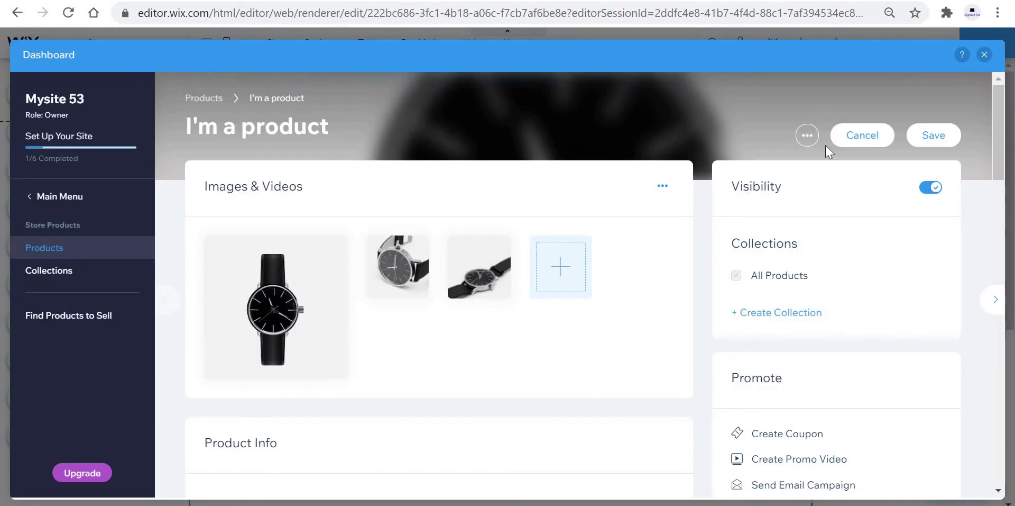
left_click(808, 135)
left_click(802, 194)
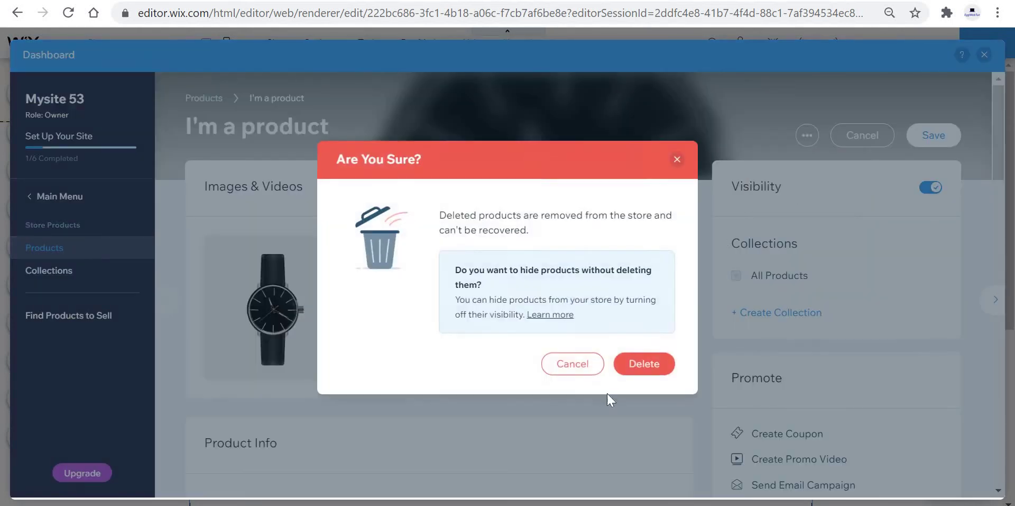
left_click(654, 359)
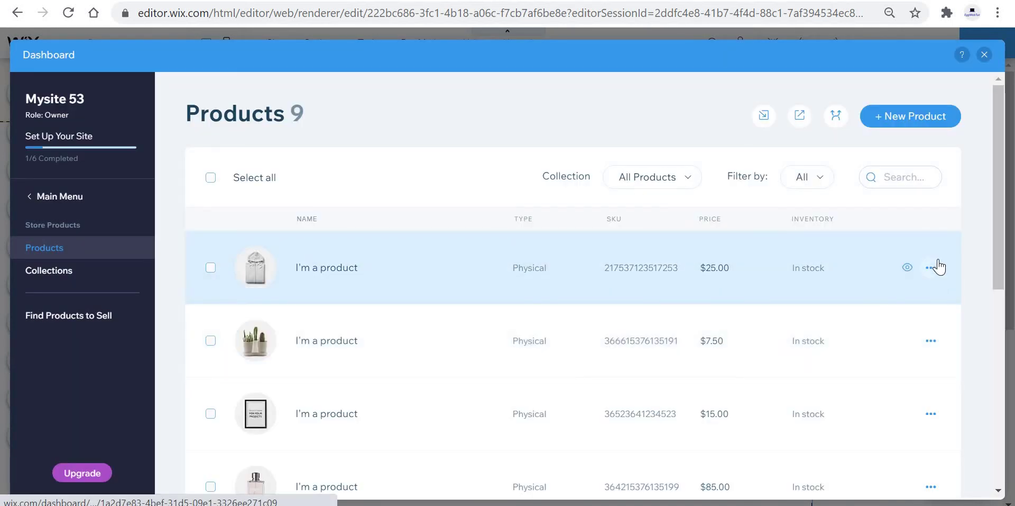
Delete the grey hoodie and potted cacti sample products from the product list
left_click(931, 267)
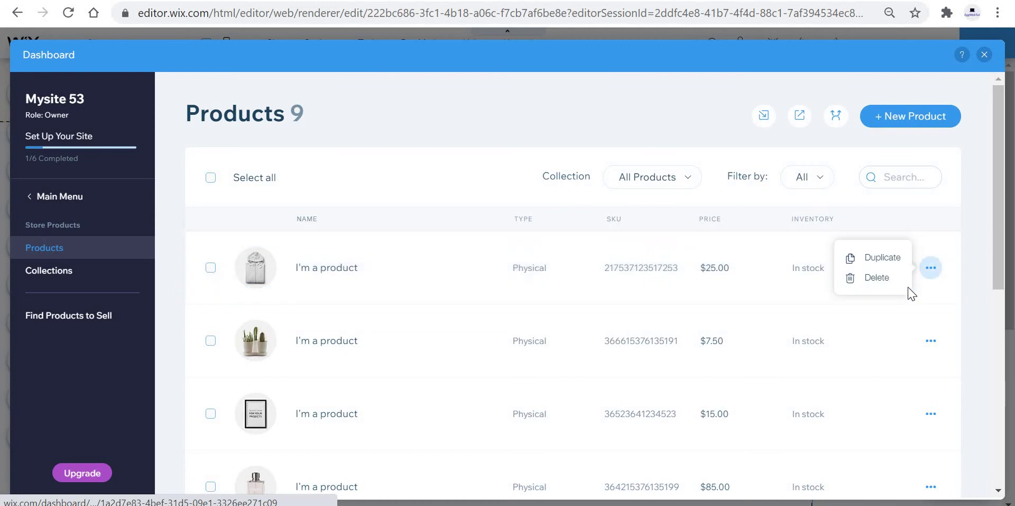
left_click(877, 277)
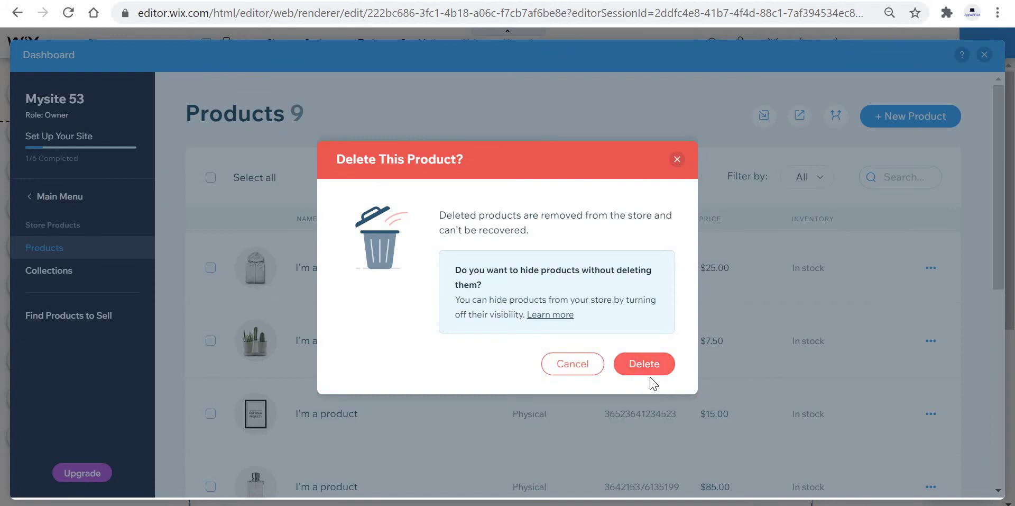
left_click(645, 362)
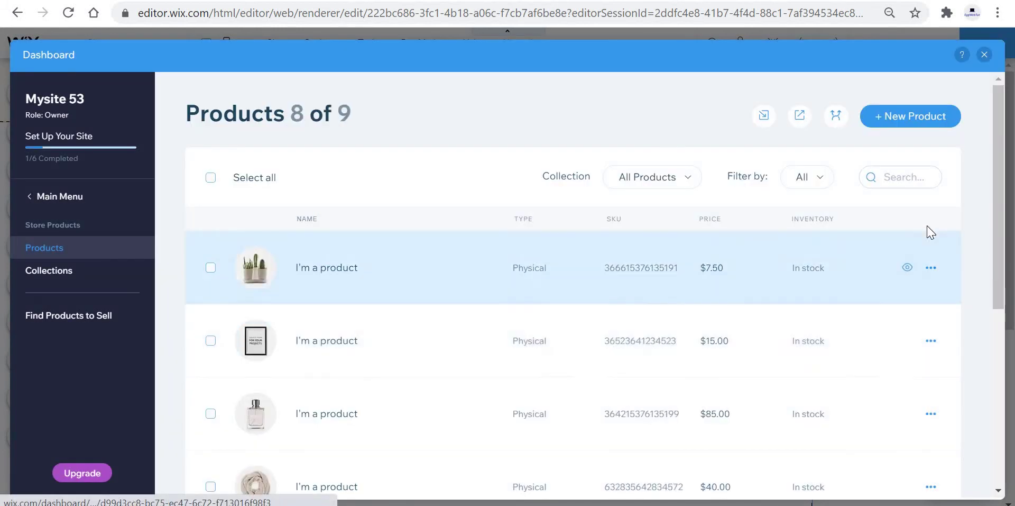
left_click(932, 267)
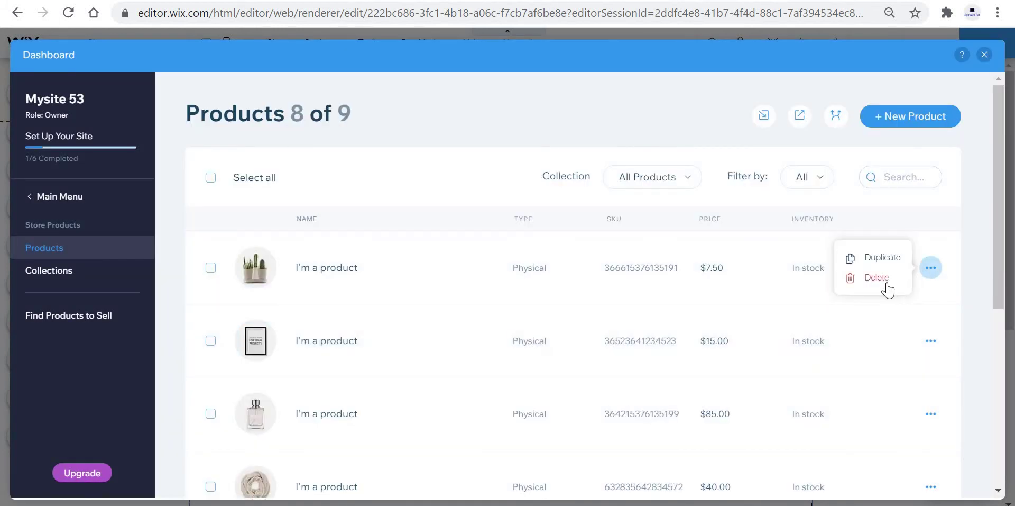
left_click(877, 278)
left_click(646, 364)
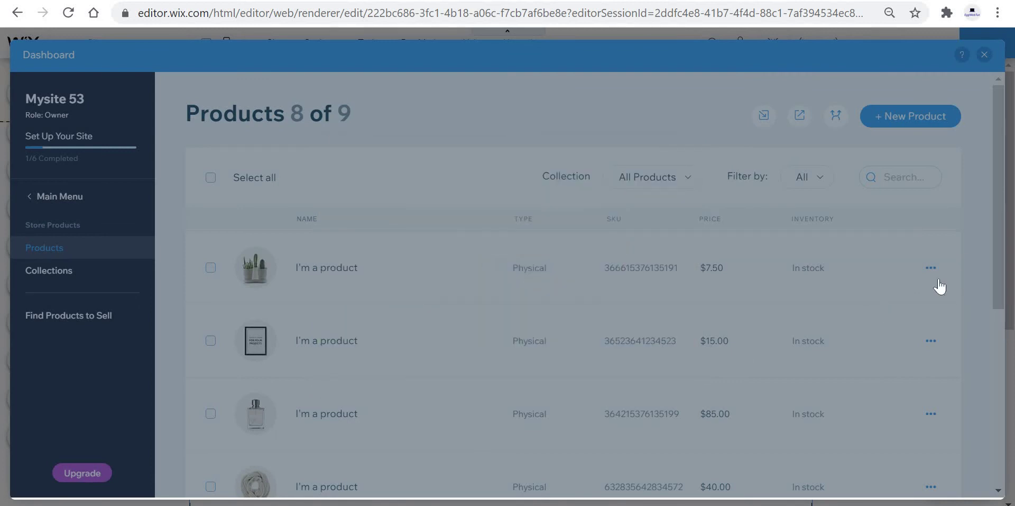
Delete the picture frame and perfume bottle sample products from the product list
left_click(931, 269)
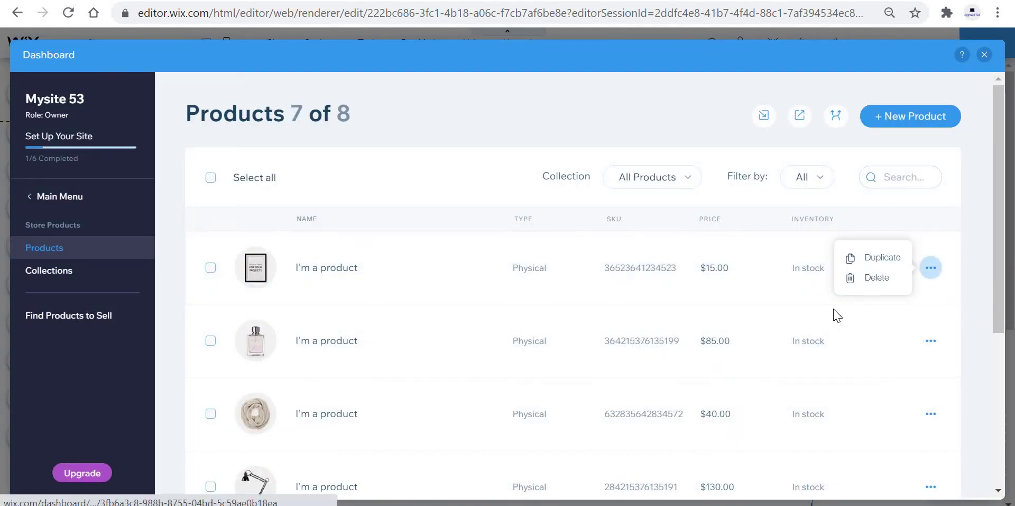
left_click(886, 283)
left_click(642, 364)
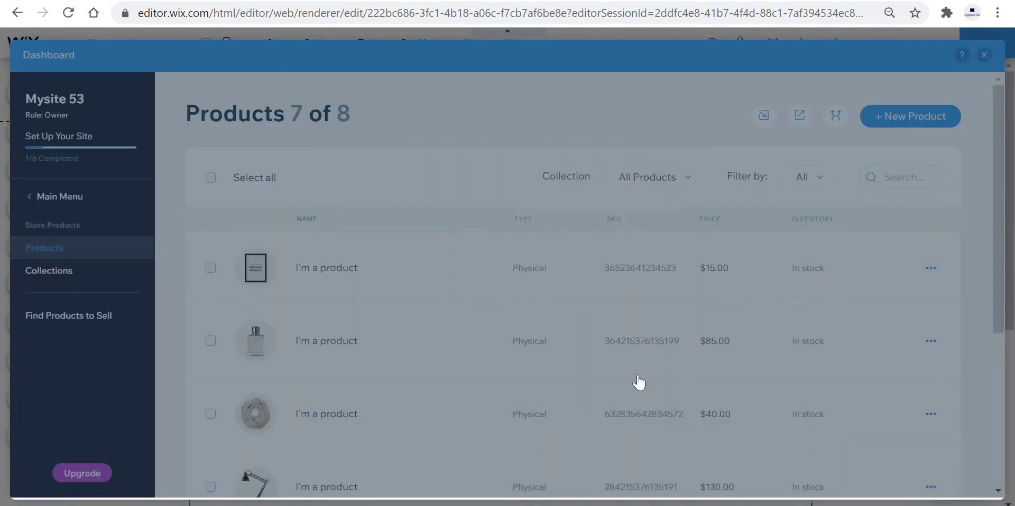
left_click(931, 269)
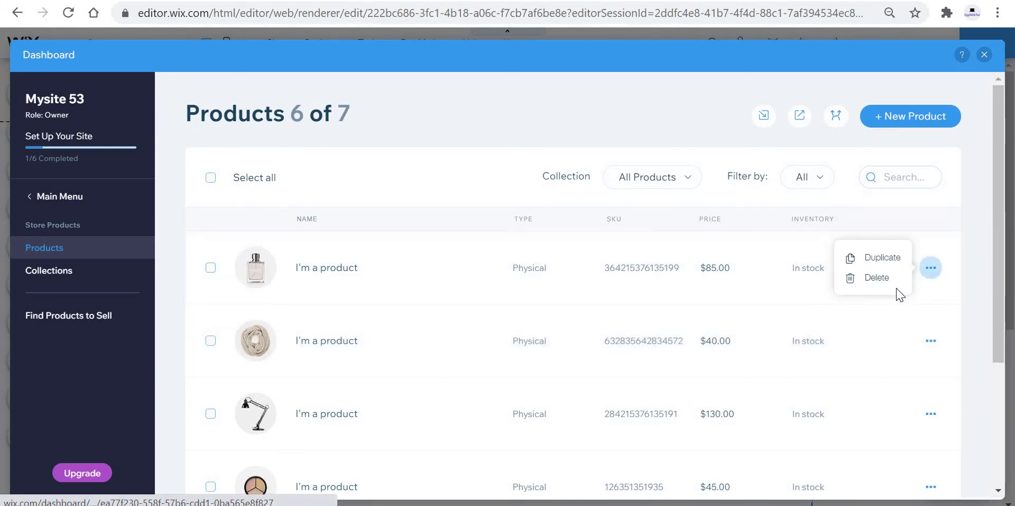
left_click(898, 277)
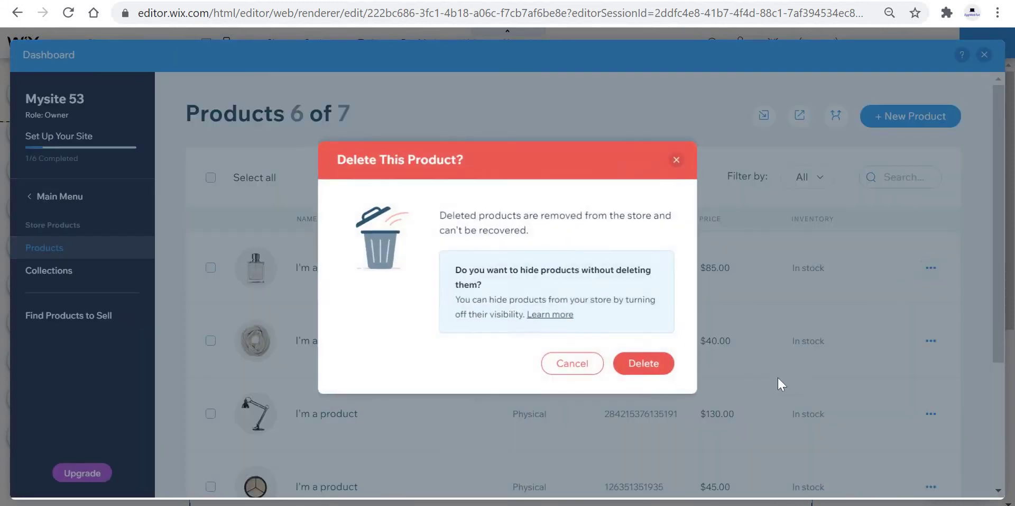
left_click(653, 362)
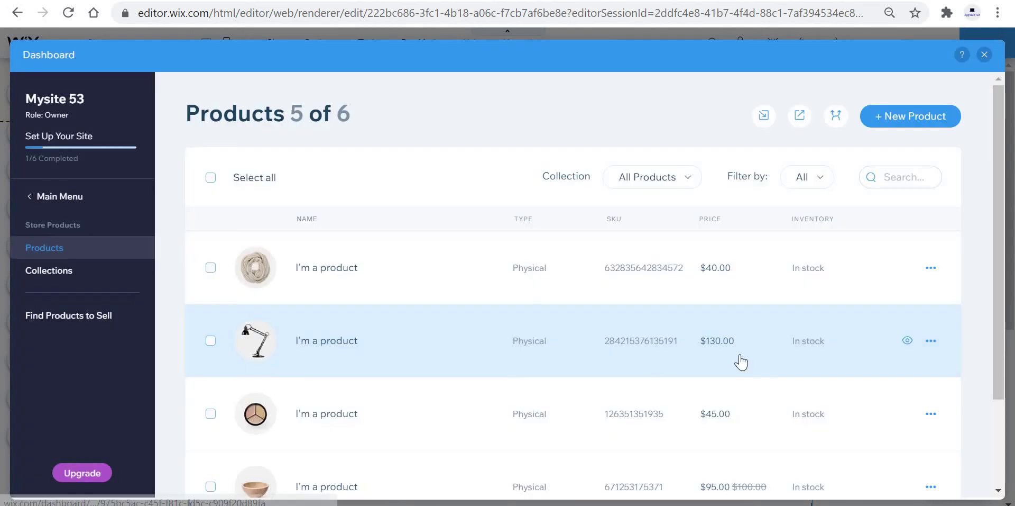
Delete the beige scarf sample product from the product list
left_click(940, 268)
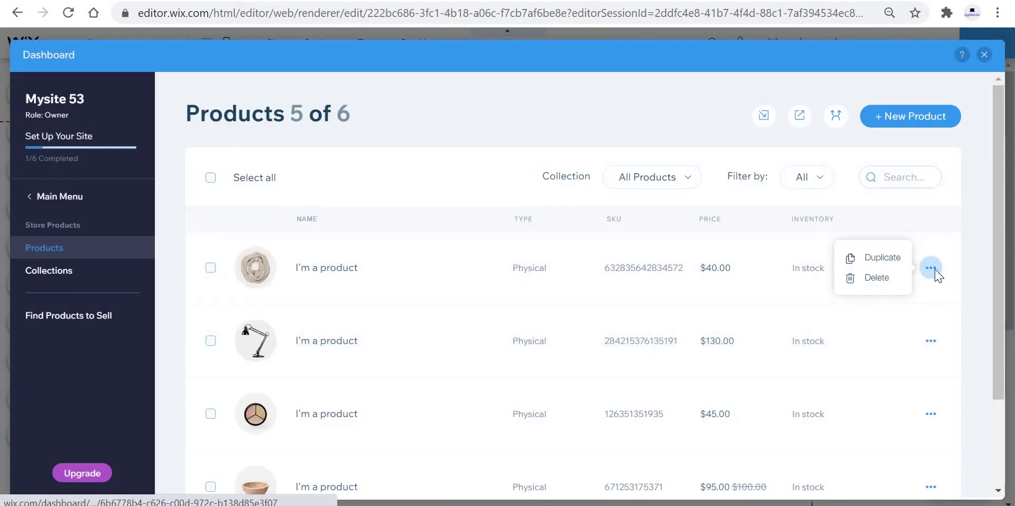
left_click(886, 280)
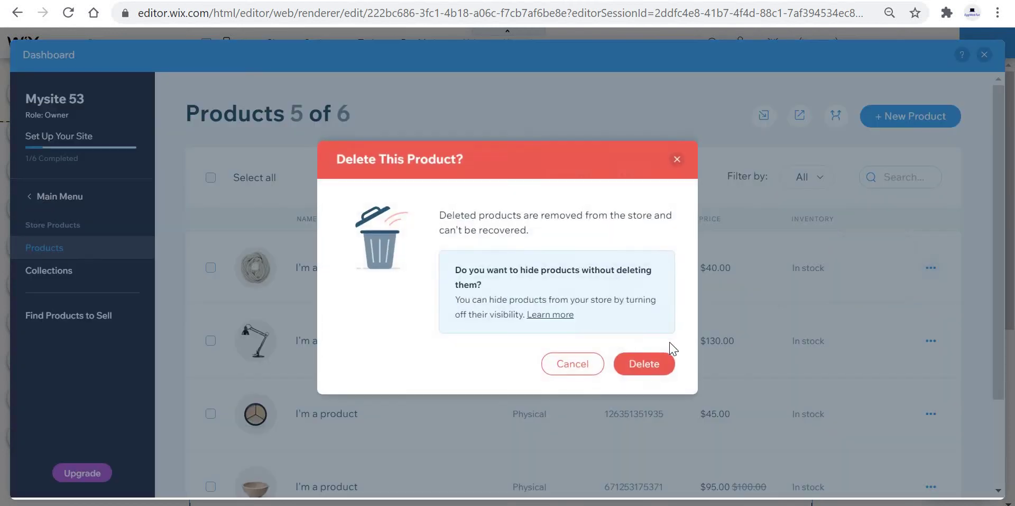
left_click(652, 366)
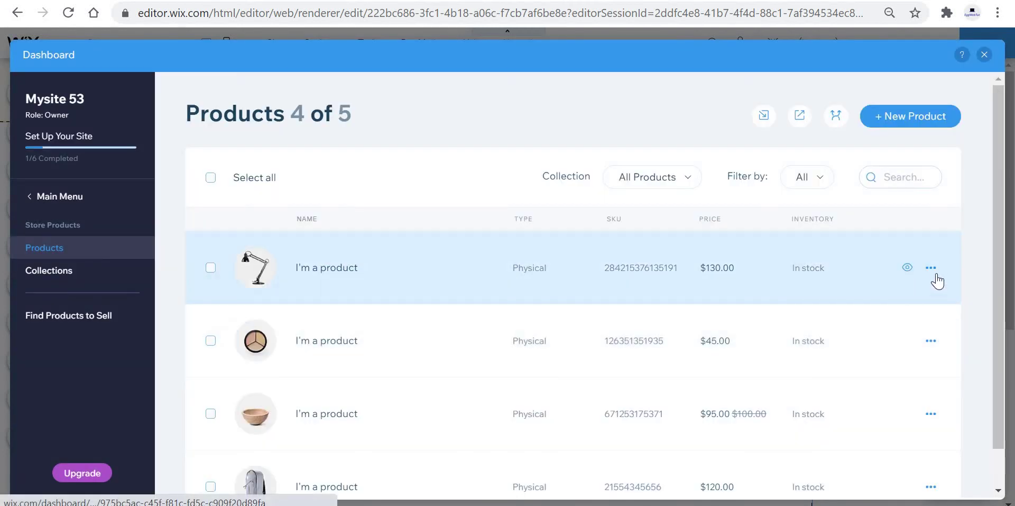
Delete the black desk lamp sample product from the product list
left_click(932, 269)
left_click(887, 286)
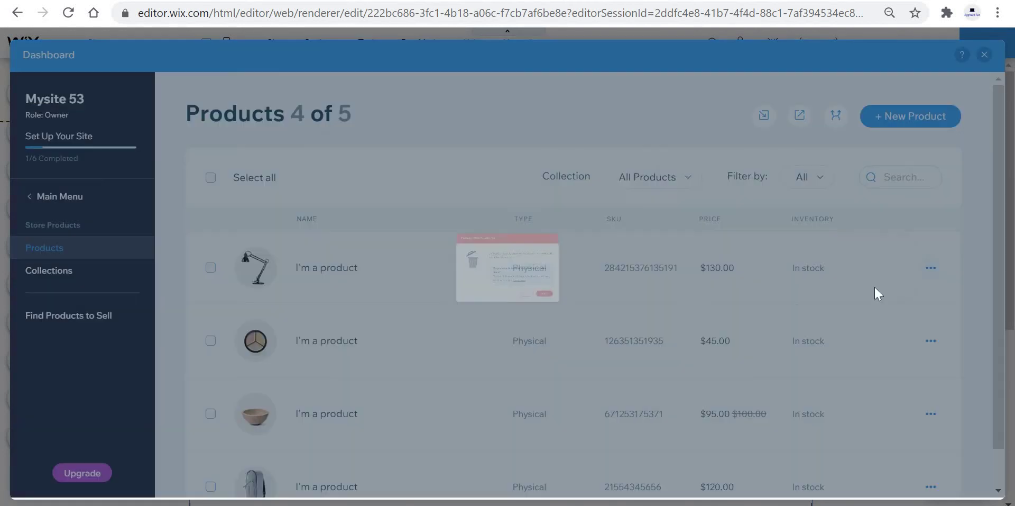
left_click(655, 370)
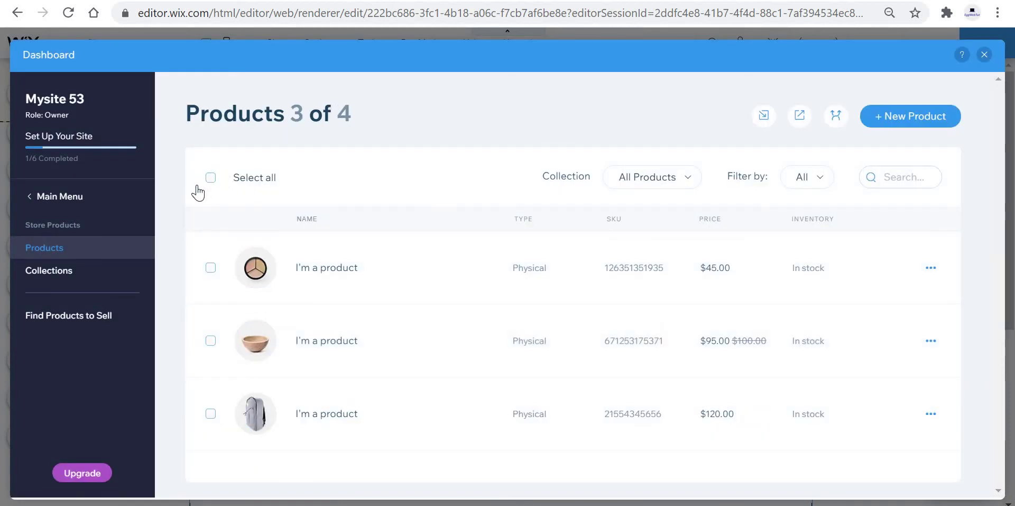
Select all remaining sample products in the list and delete them together
left_click(211, 178)
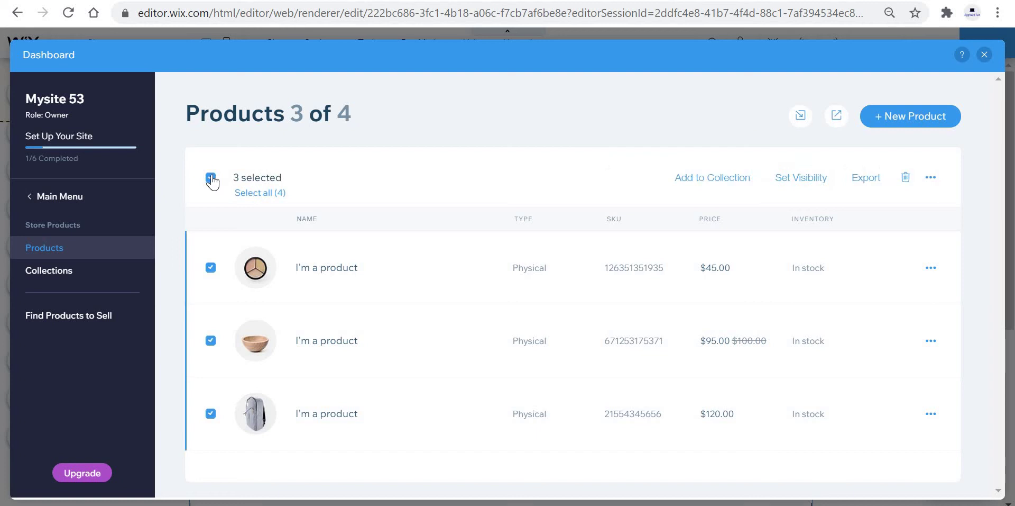
left_click(907, 180)
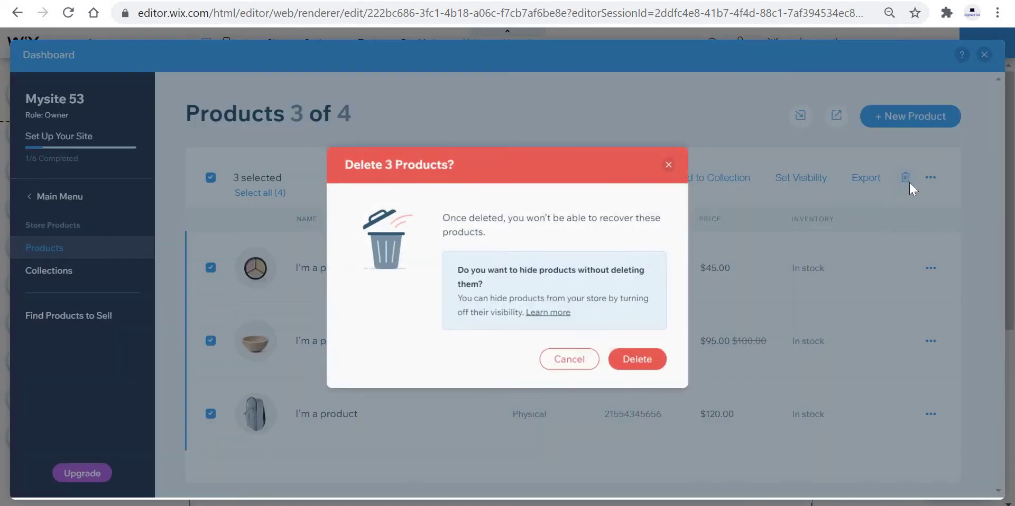
left_click(652, 354)
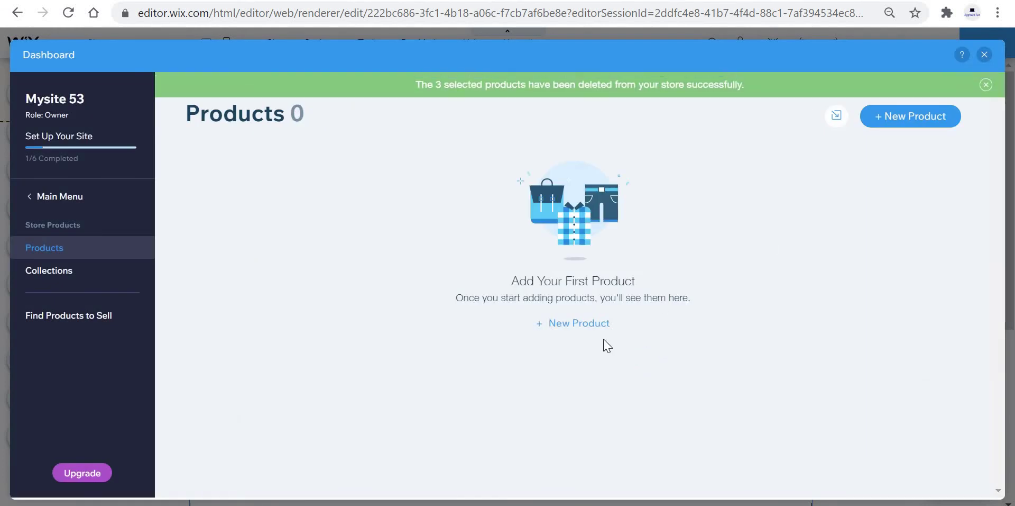
Start a new store product of the Physical type
left_click(592, 324)
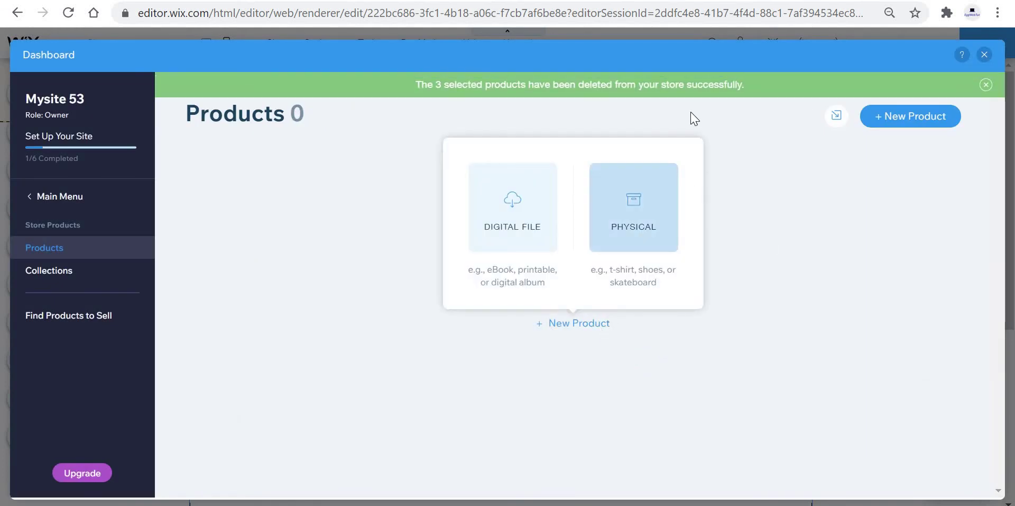
right_click(652, 249)
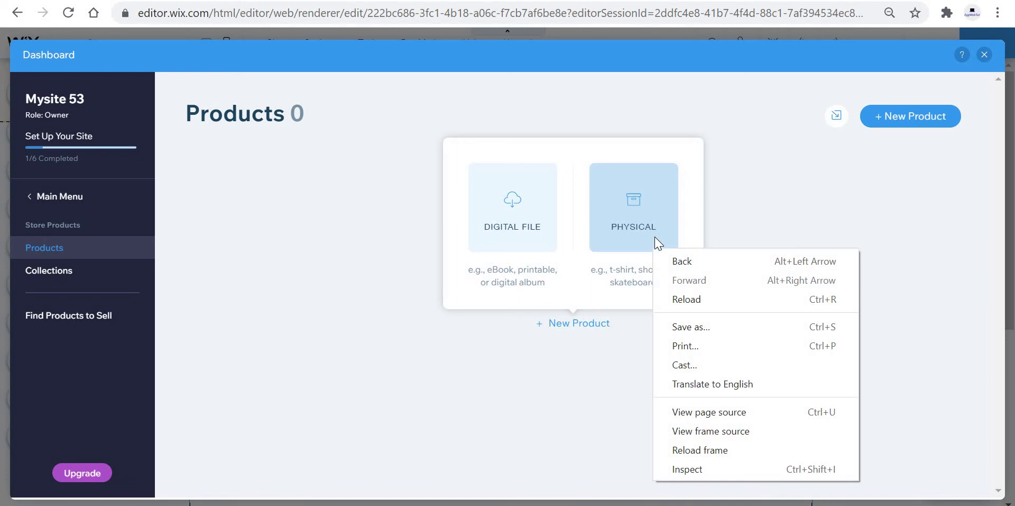
left_click(654, 217)
left_click(654, 217)
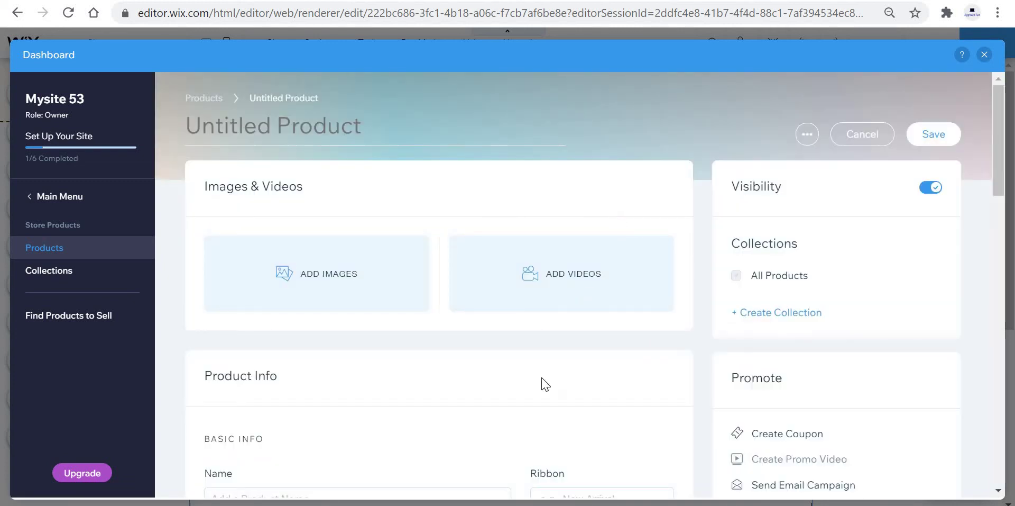
Examine the new product form, including media, basic info, price, description, additional info sections, custom text and product options
scroll(497, 406, "down", 10)
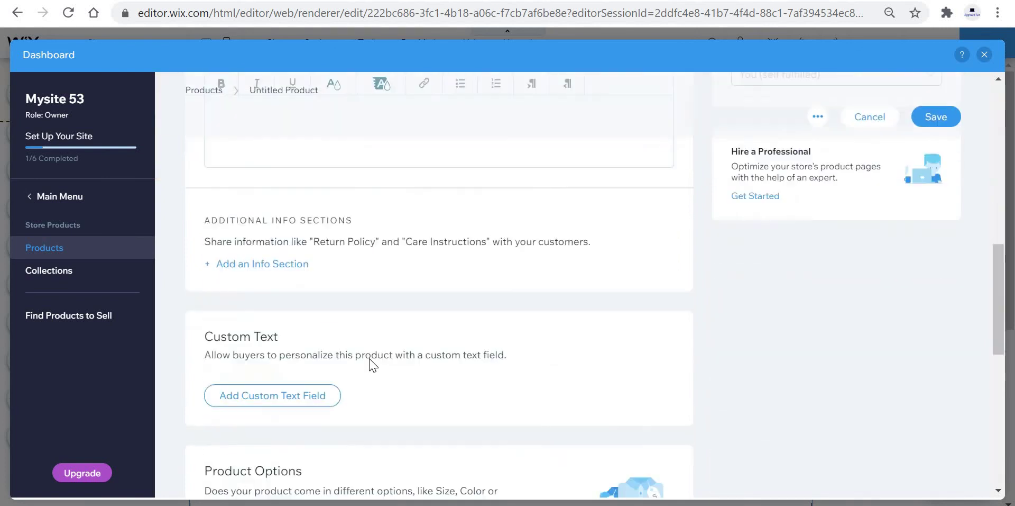
scroll(370, 362, "up", 5)
scroll(370, 259, "up", 4)
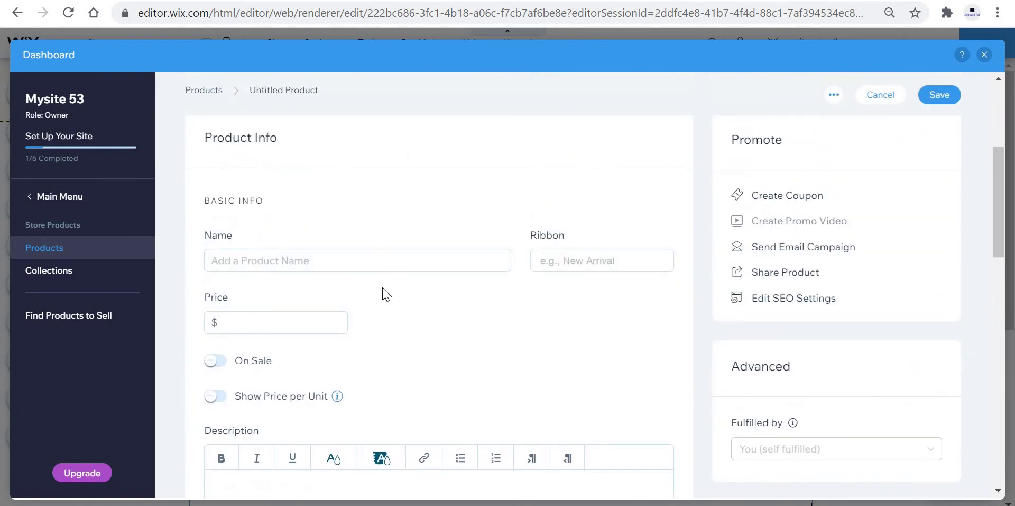
scroll(413, 312, "down", 4)
scroll(465, 344, "down", 4)
scroll(472, 340, "up", 7)
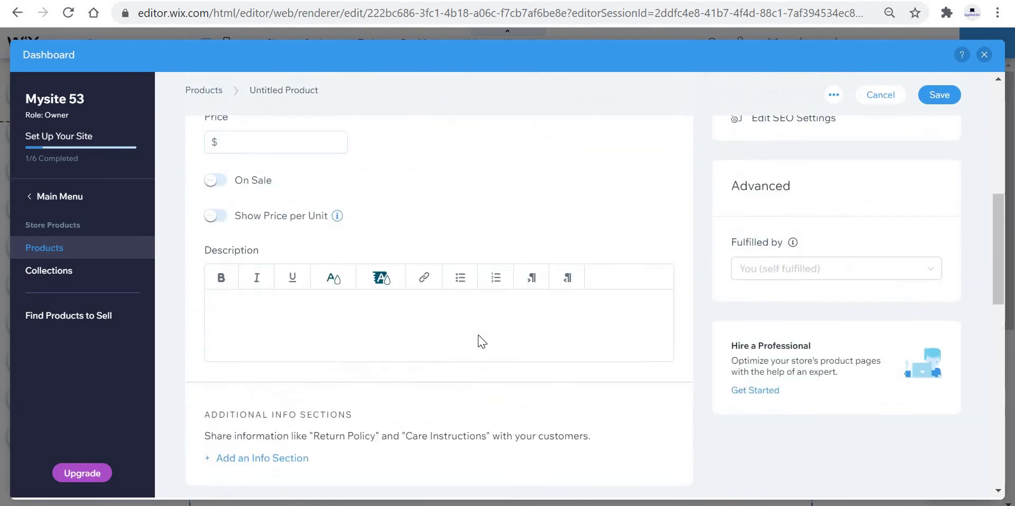
scroll(483, 341, "down", 4)
scroll(515, 322, "up", 8)
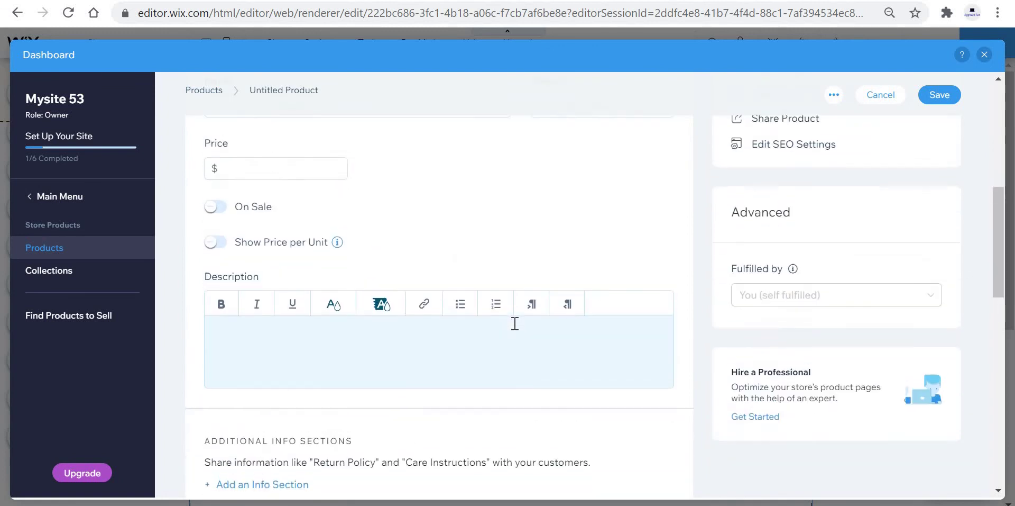
scroll(624, 349, "up", 2)
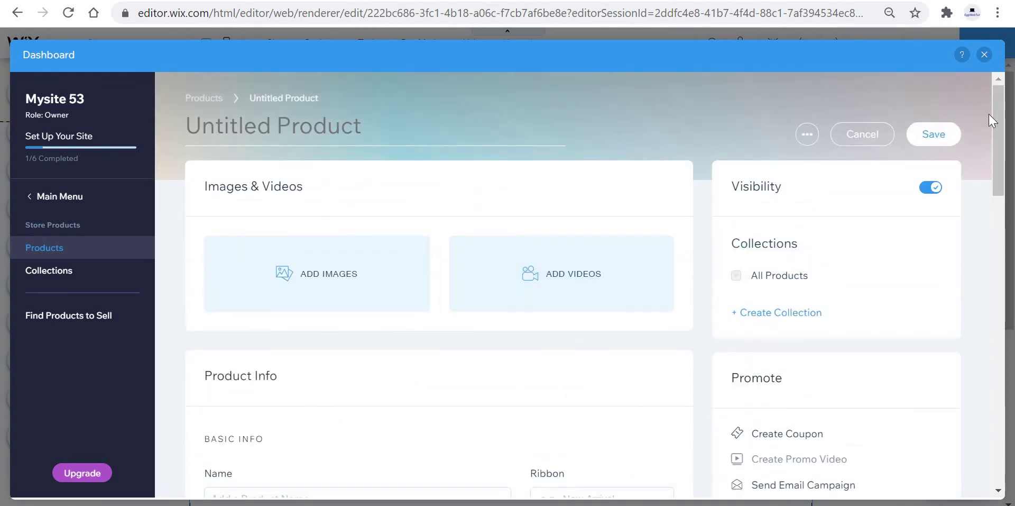
Try to save the untitled product with its fields left blank, and close the dashboard to return to the page editor
left_click(947, 135)
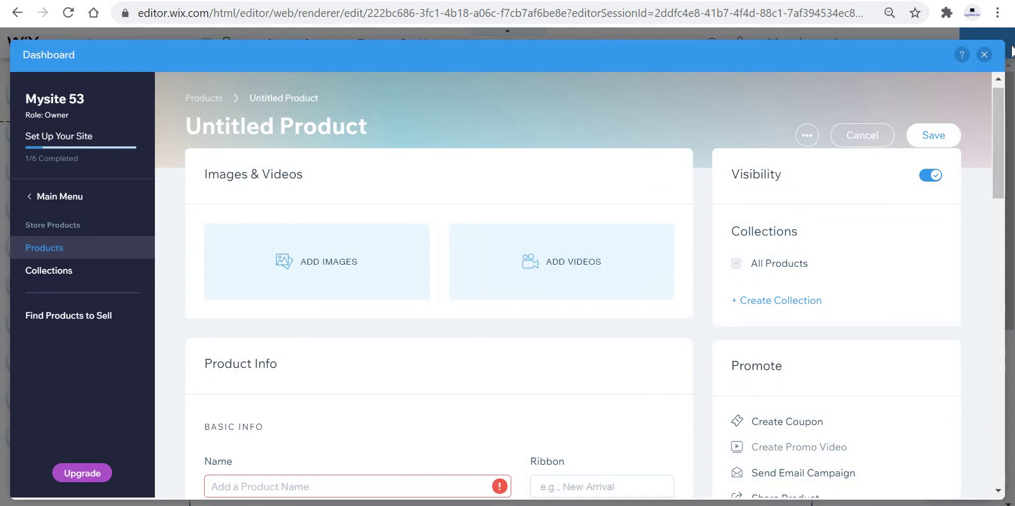
left_click(976, 60)
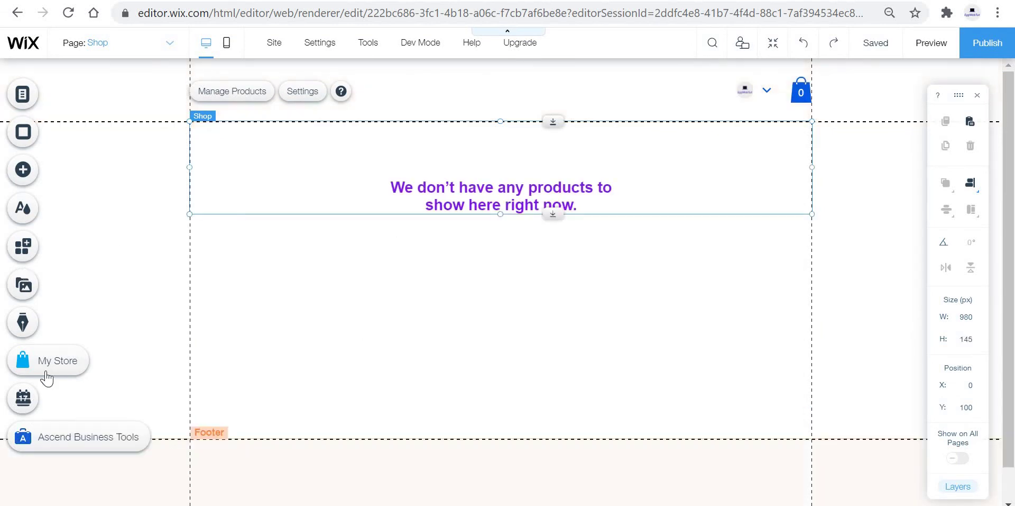
Review the Business & eCommerce plans for accepting online payments from the My Store welcome information, and return to the editor
left_click(70, 367)
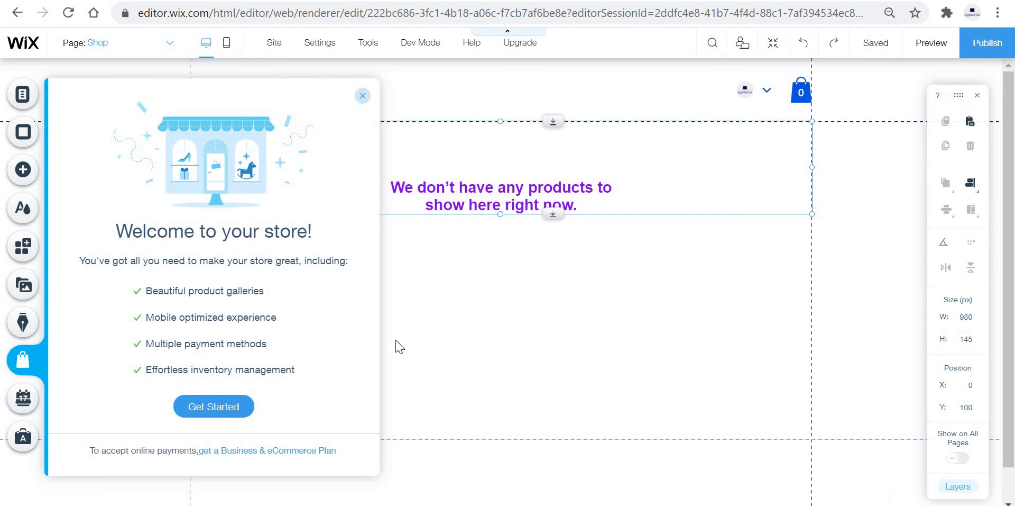
left_click(328, 450)
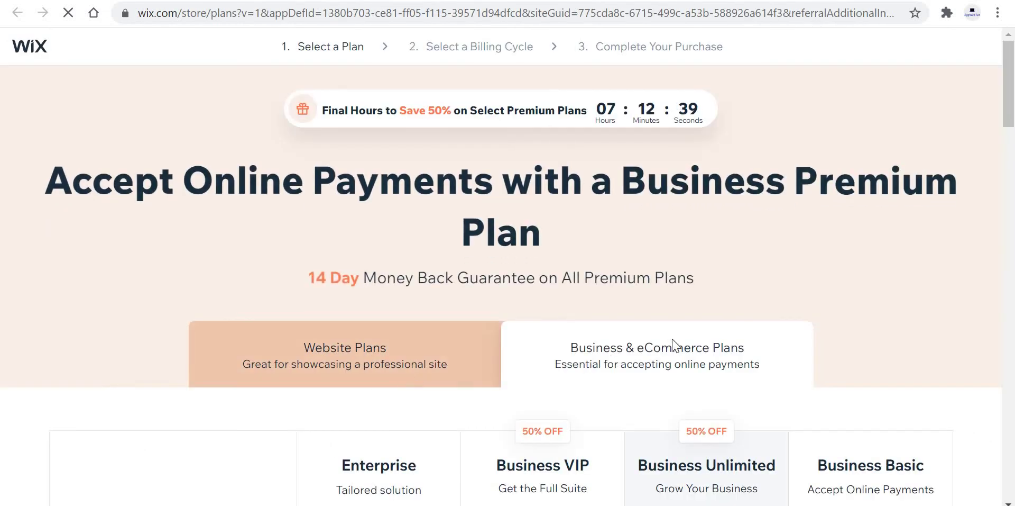
scroll(812, 332, "down", 1)
scroll(812, 332, "down", 5)
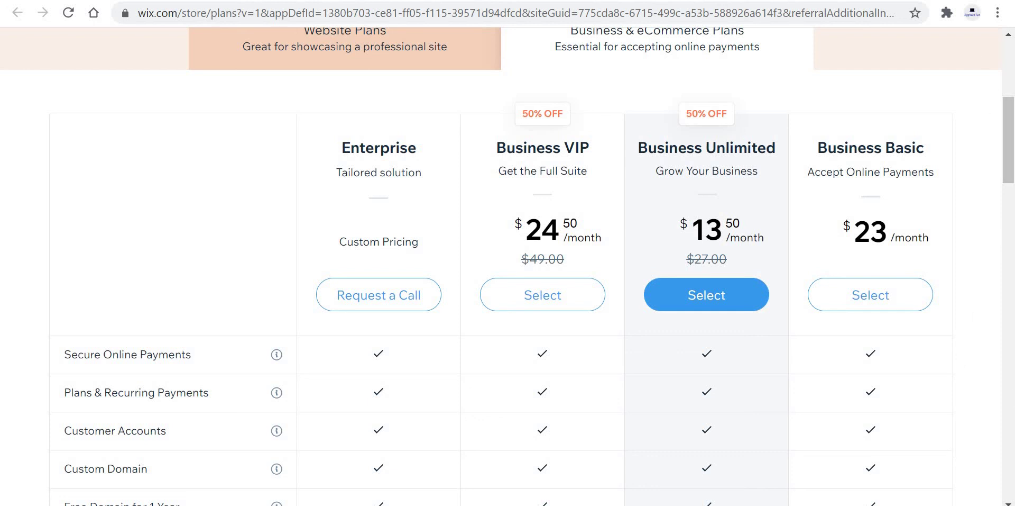
left_click(846, 0)
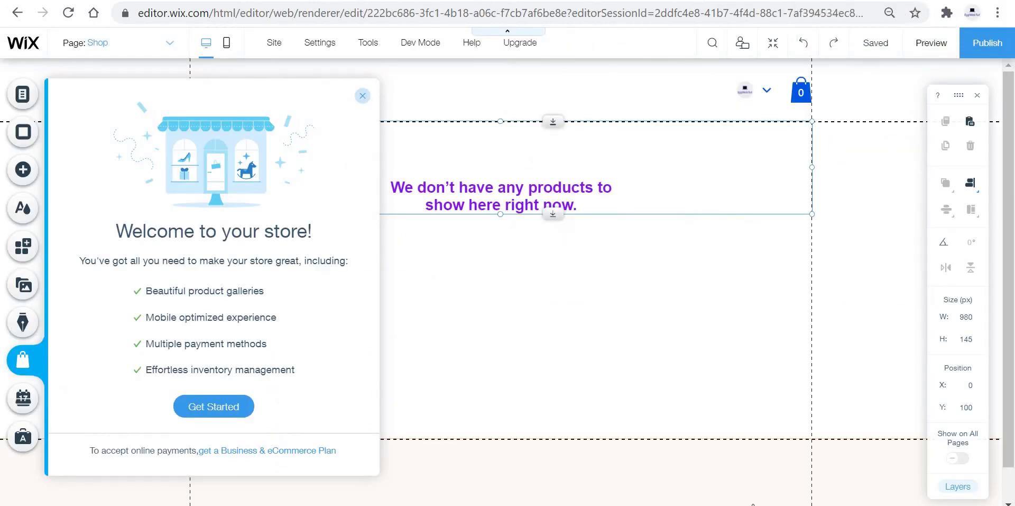